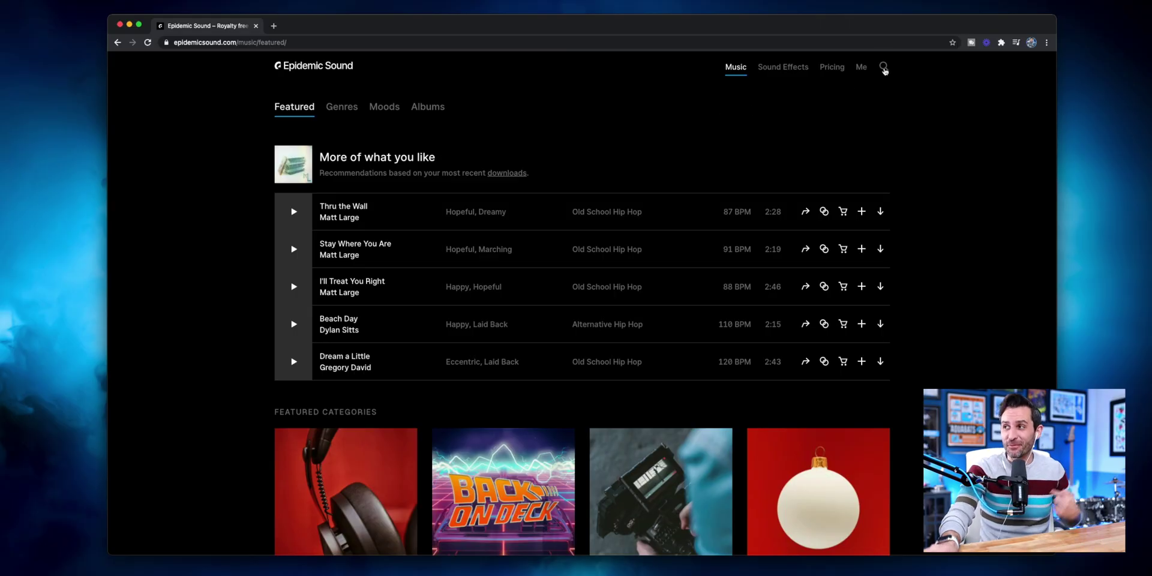
- Search the Epidemic Sound music library for "ska" and browse the tracks in the Ska genre
click(883, 67)
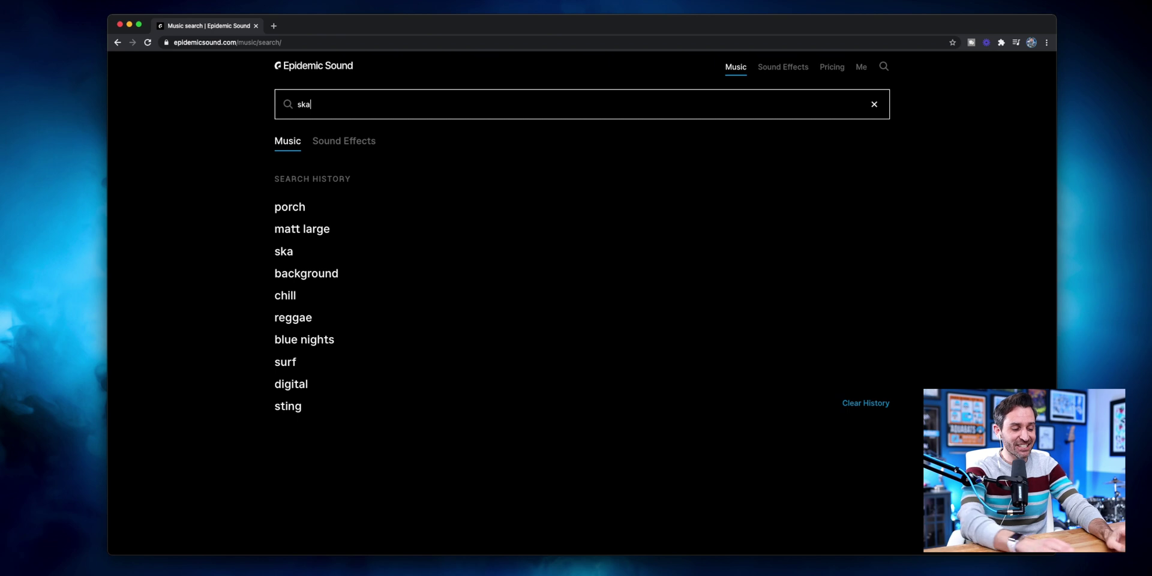
key(Return)
scroll(473, 376, down, 1)
scroll(474, 377, down, 1)
click(575, 297)
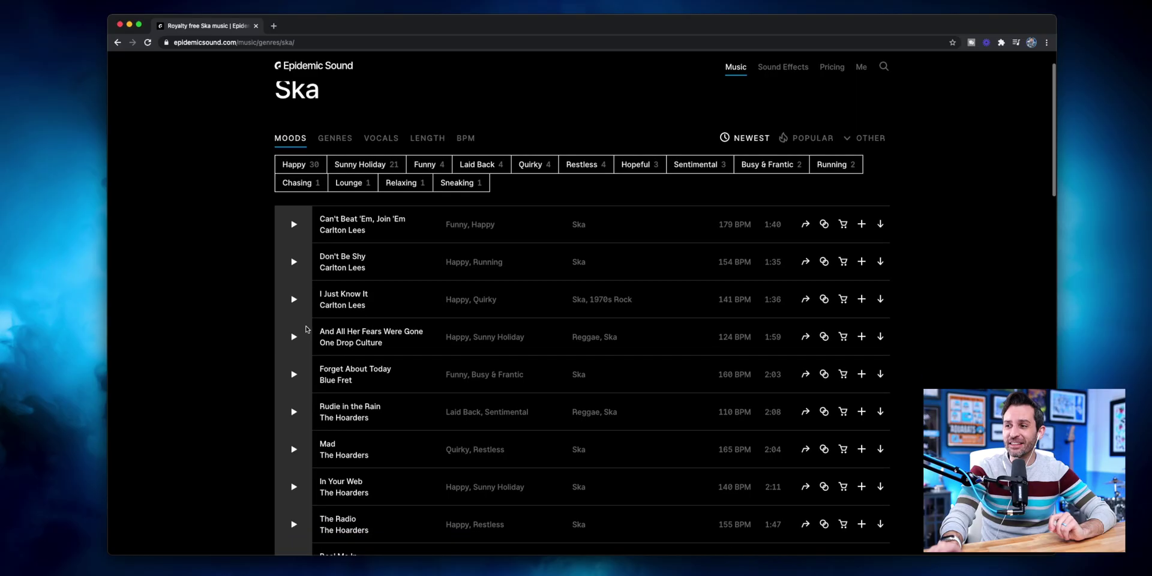
scroll(296, 320, down, 1)
scroll(296, 319, down, 1)
scroll(296, 319, up, 3)
scroll(296, 319, down, 1)
scroll(296, 319, down, 1)
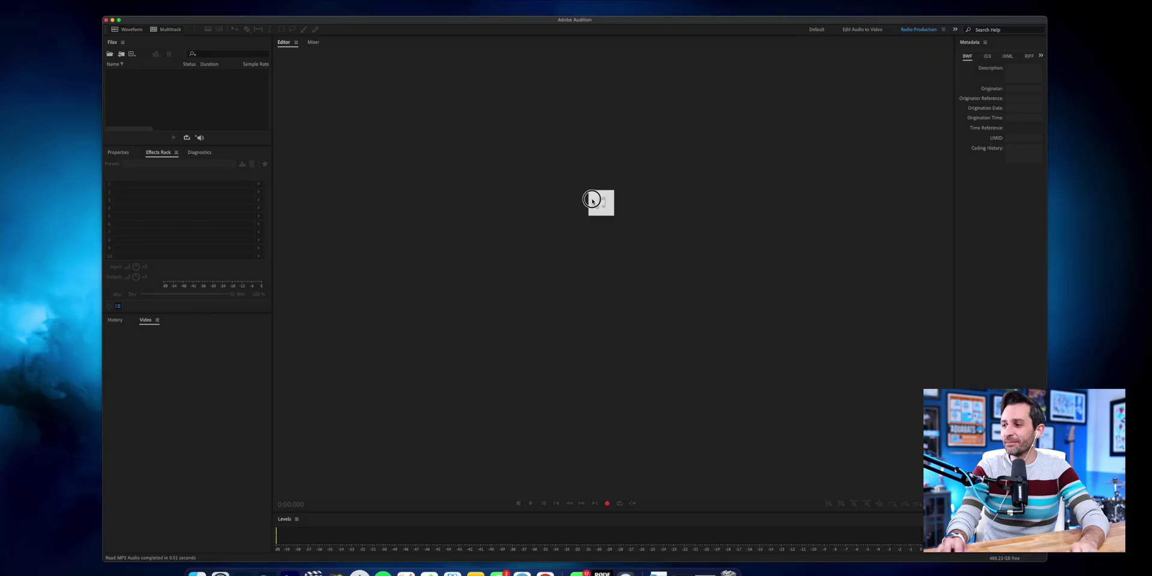
- Switch to Adobe Audition, import the "ES_Let a Man Go - One Drop Culture" MP3, and create a multitrack session with default settings
drag(600, 201, 590, 201)
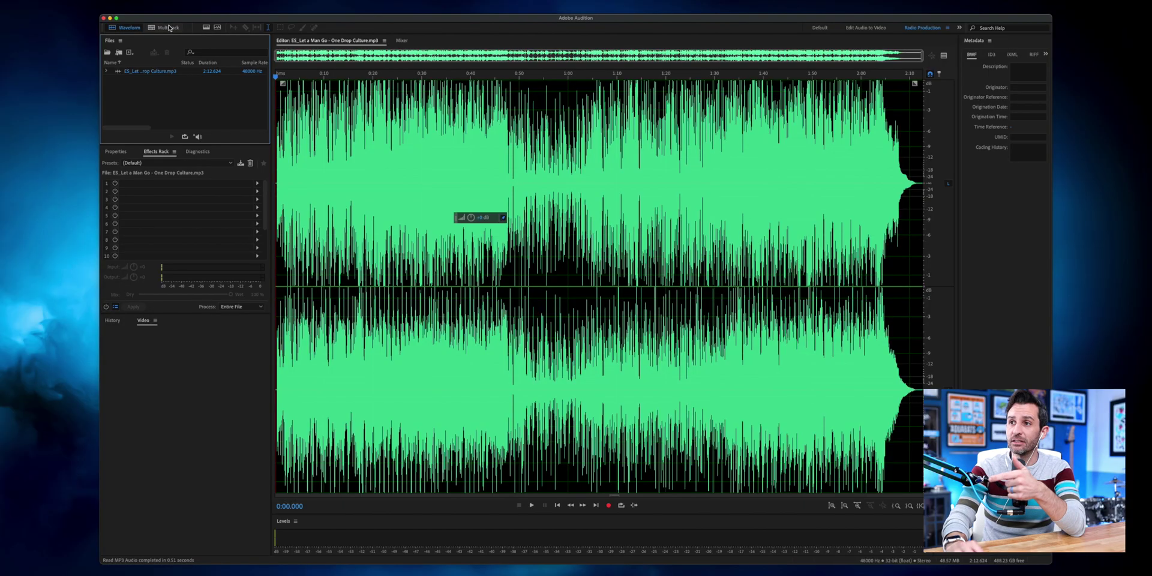
click(169, 28)
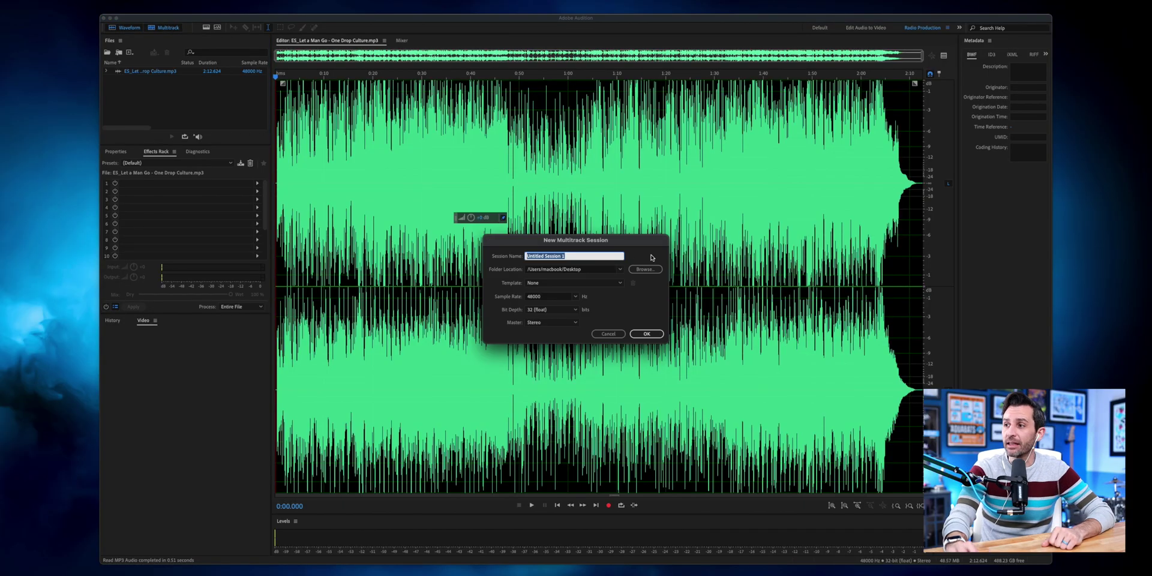
click(647, 334)
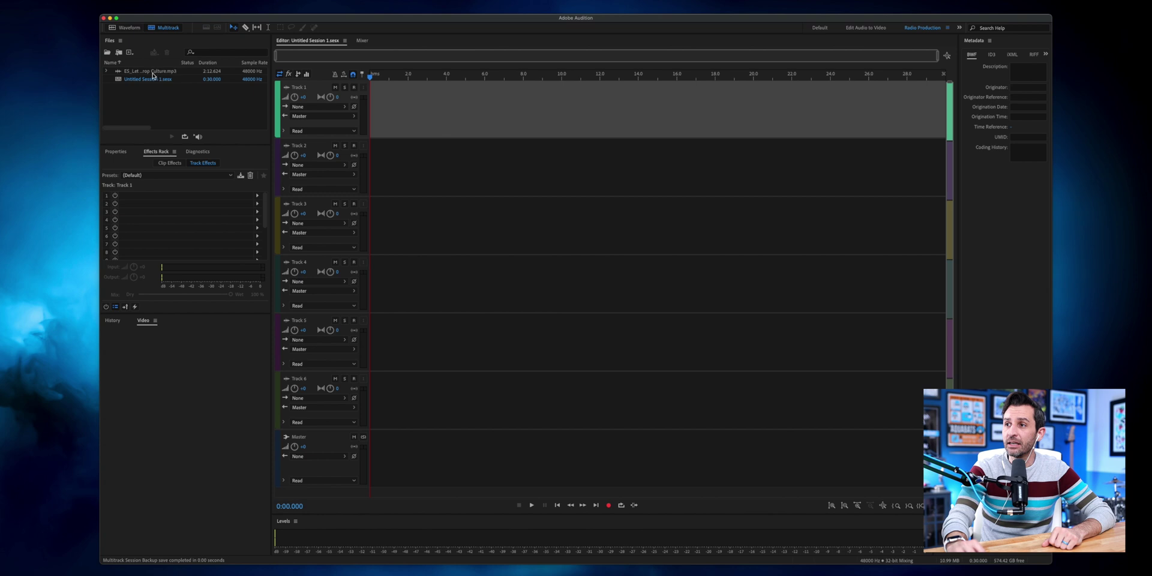
- Place the imported song at the start of Track 1 so its whole length fits the timeline
drag(133, 75, 366, 103)
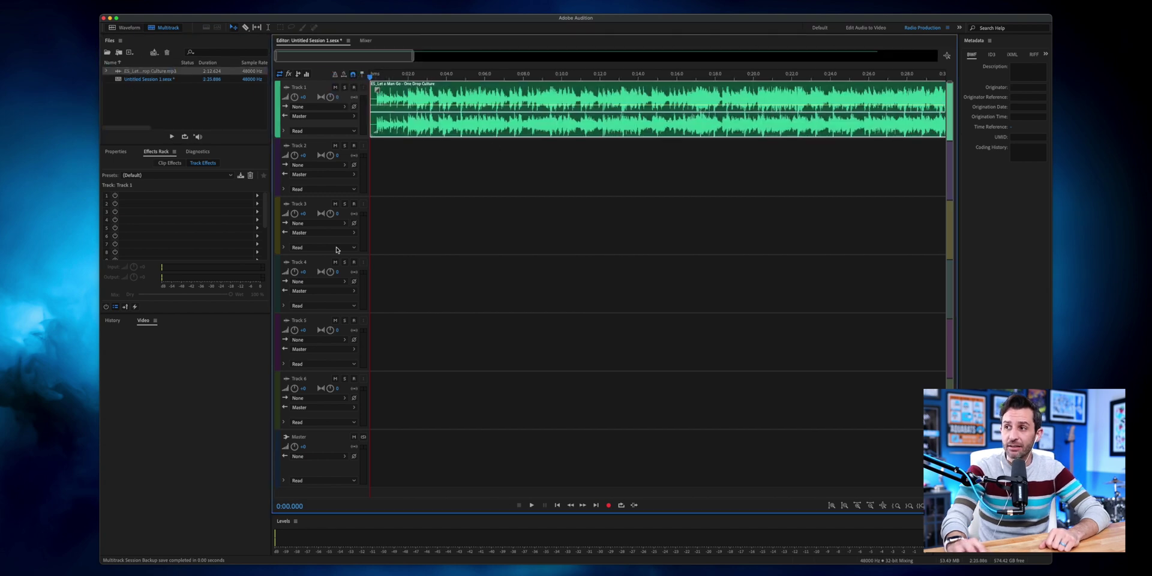
scroll(533, 93, down, 10)
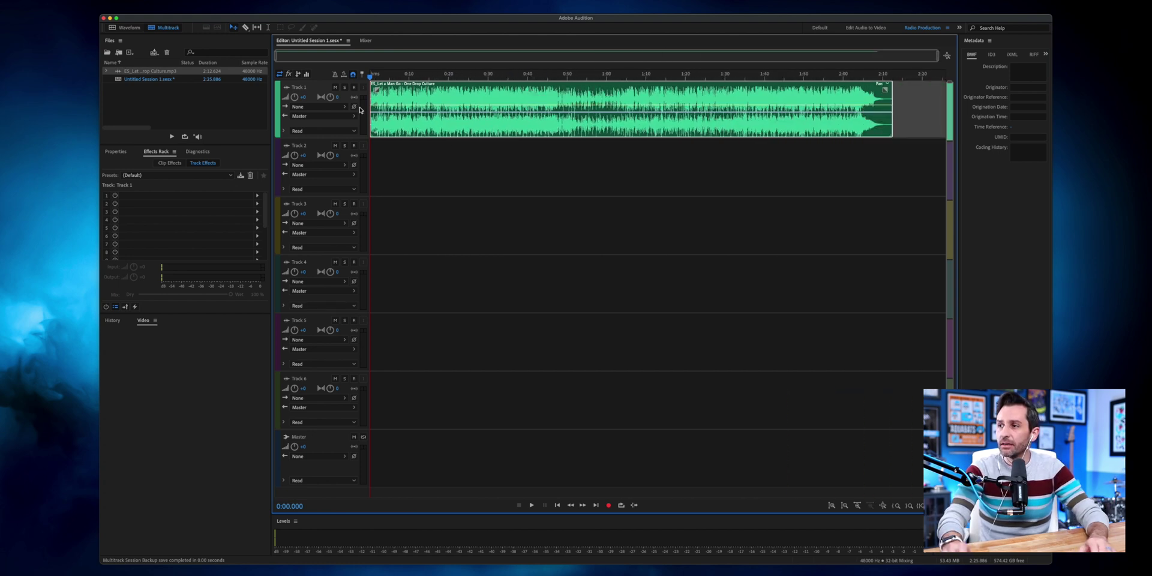
- Enable Remix for the song clip on Track 1 and set its target duration to 7:16
click(185, 214)
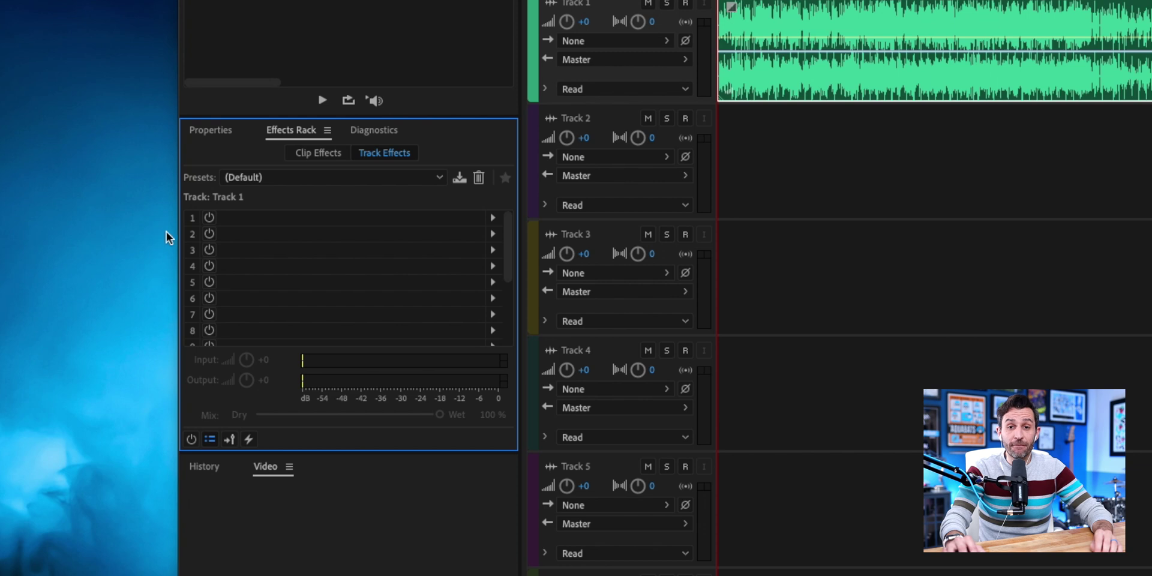
click(203, 128)
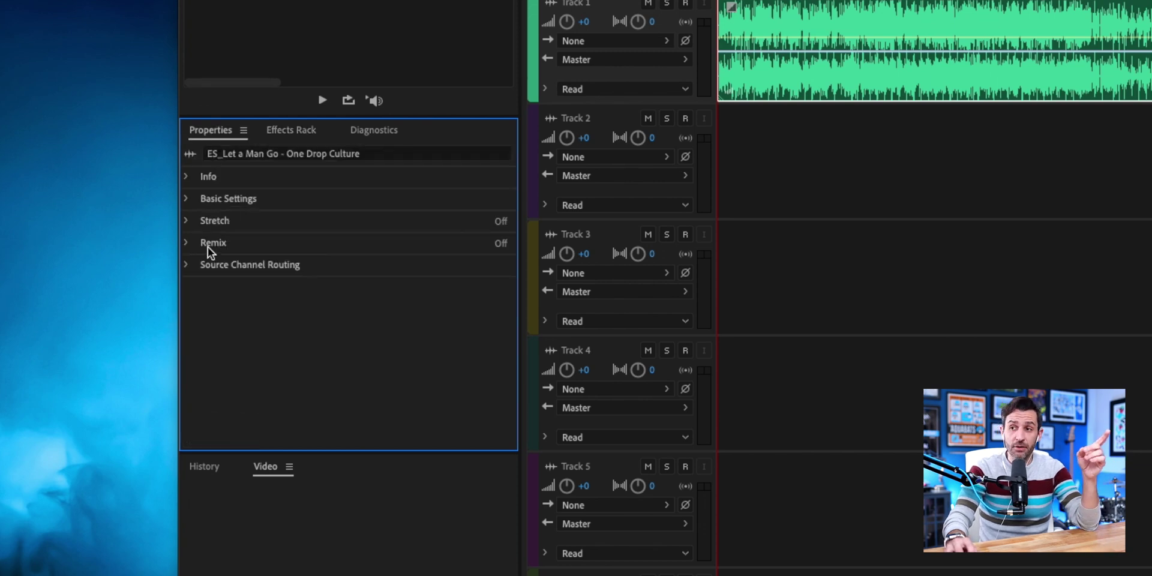
click(187, 243)
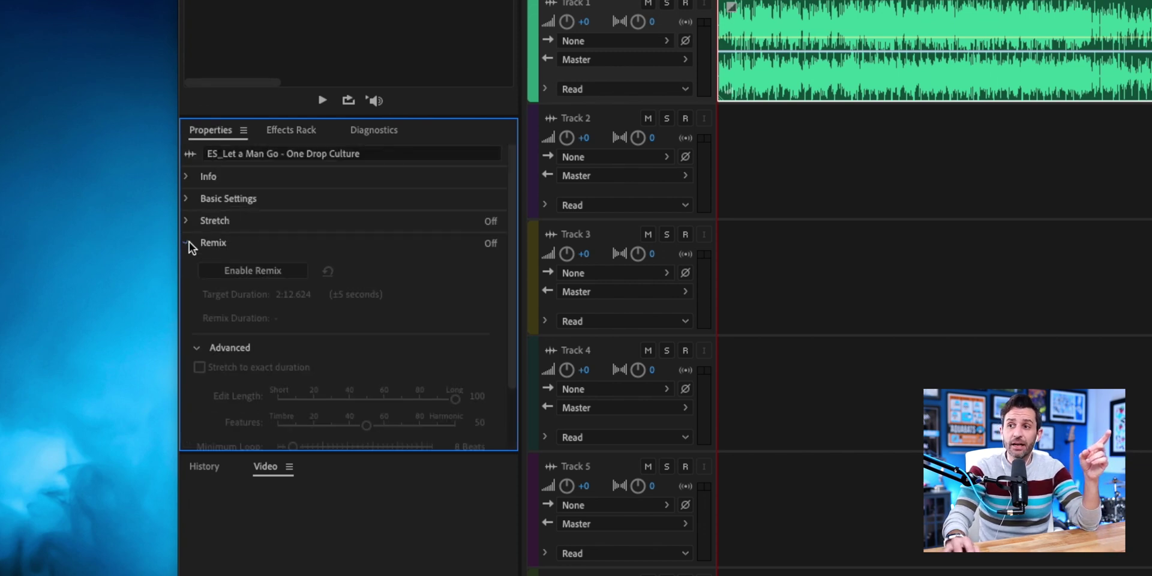
click(256, 268)
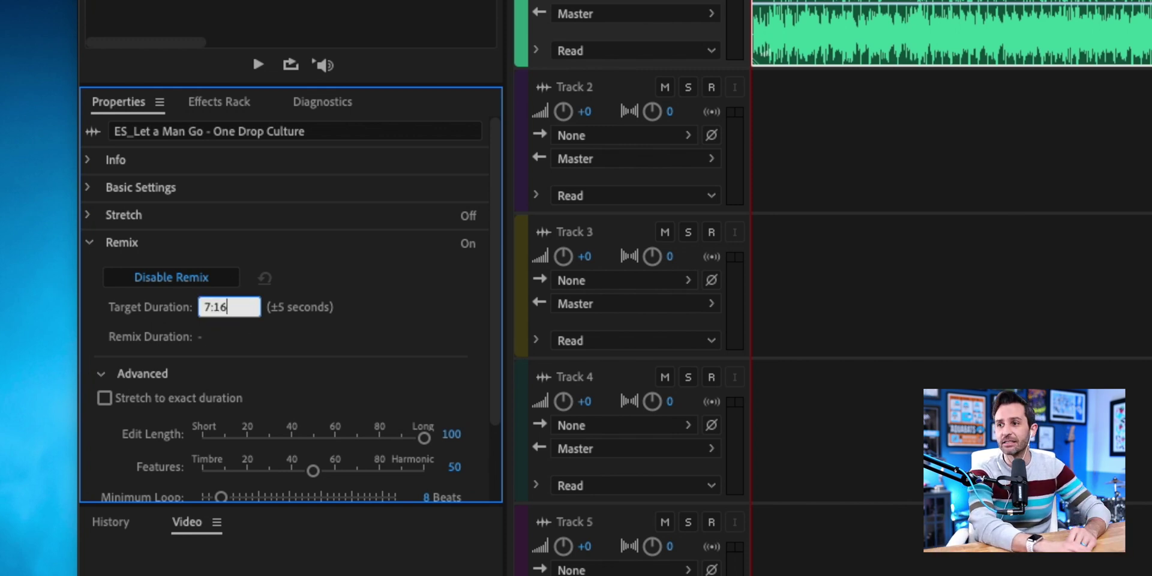
key(Return)
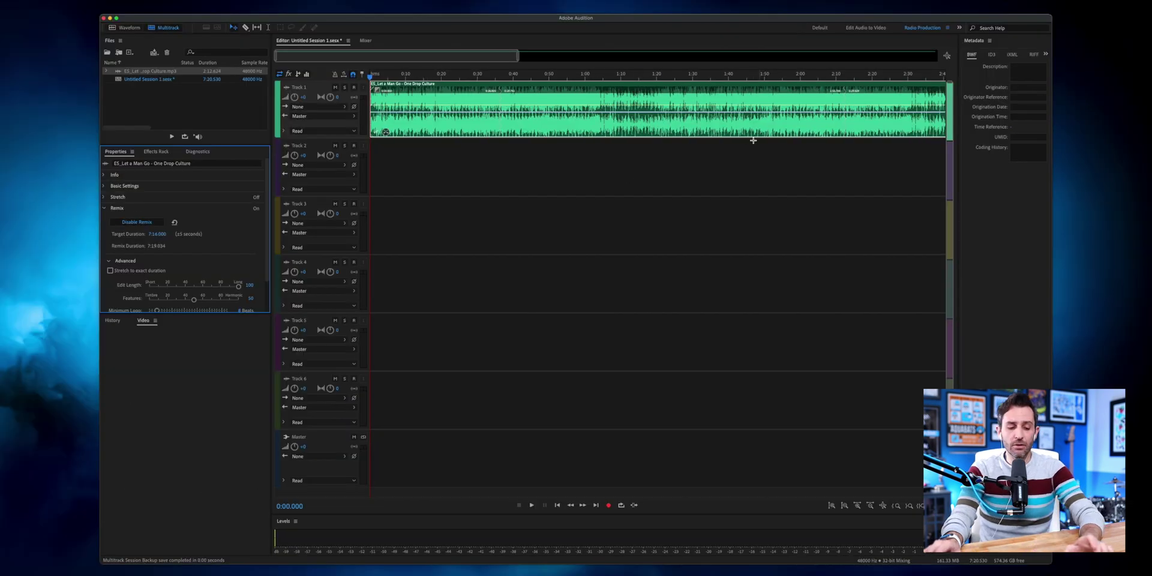
- Play the remixed clip around each of its edit points to check how smooth the transitions sound
click(748, 162)
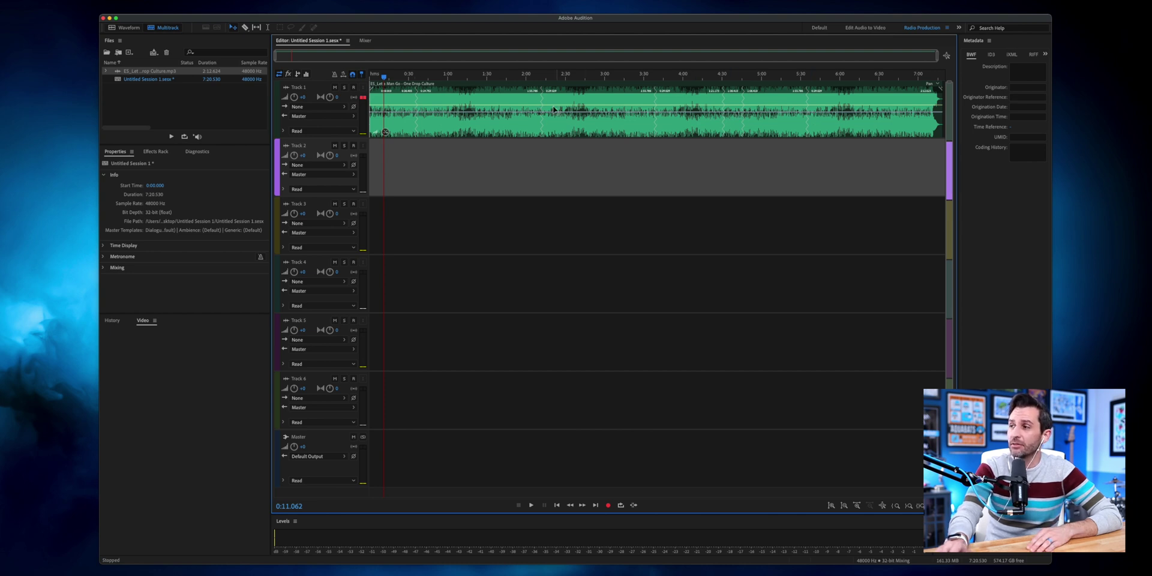
click(411, 76)
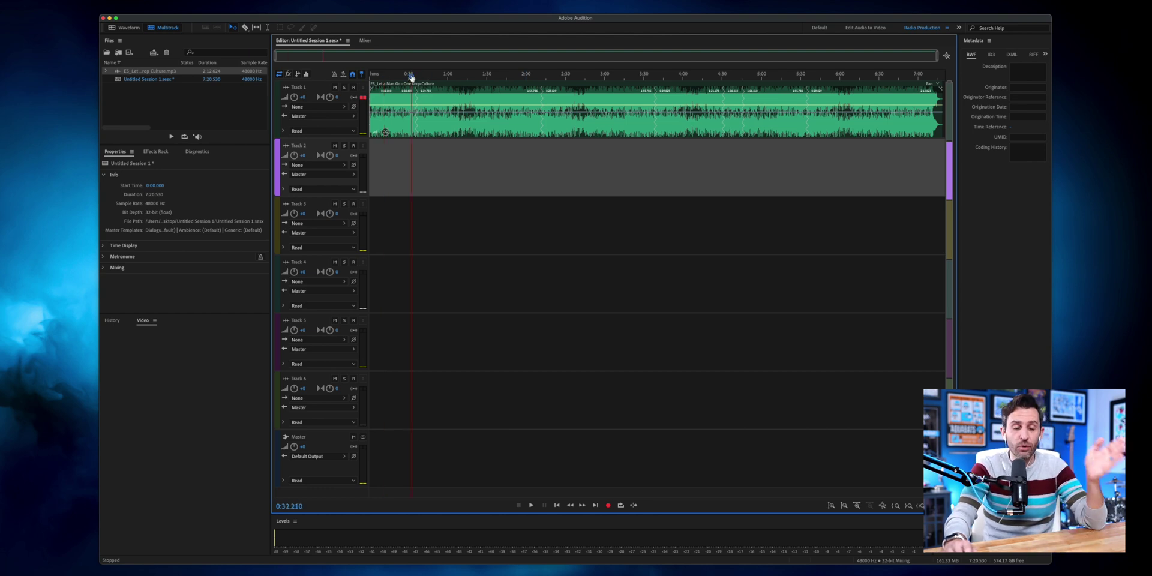
key(space)
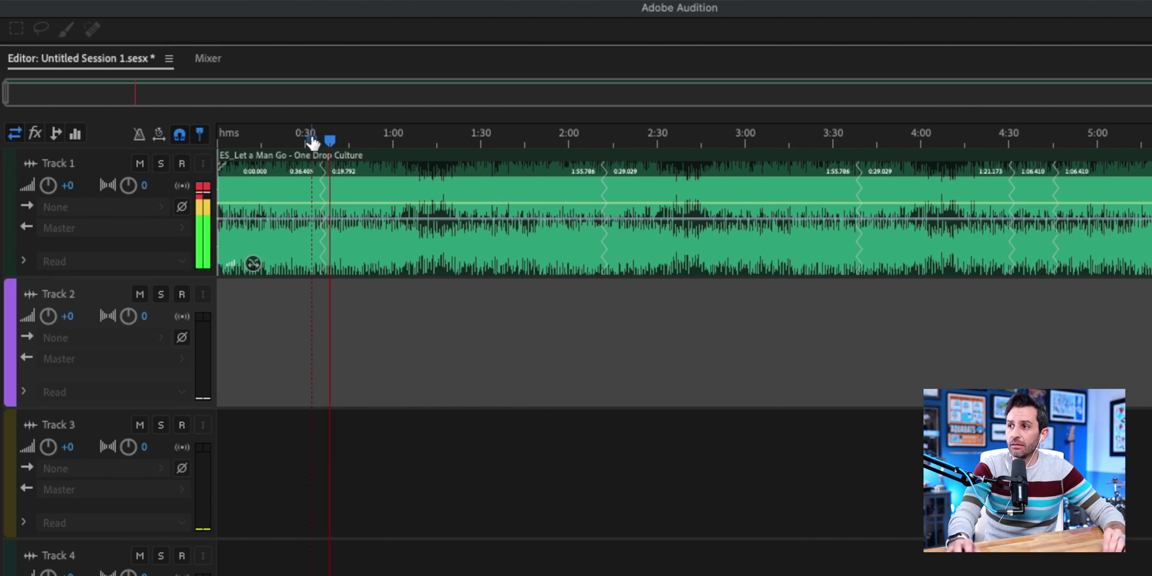
key(space)
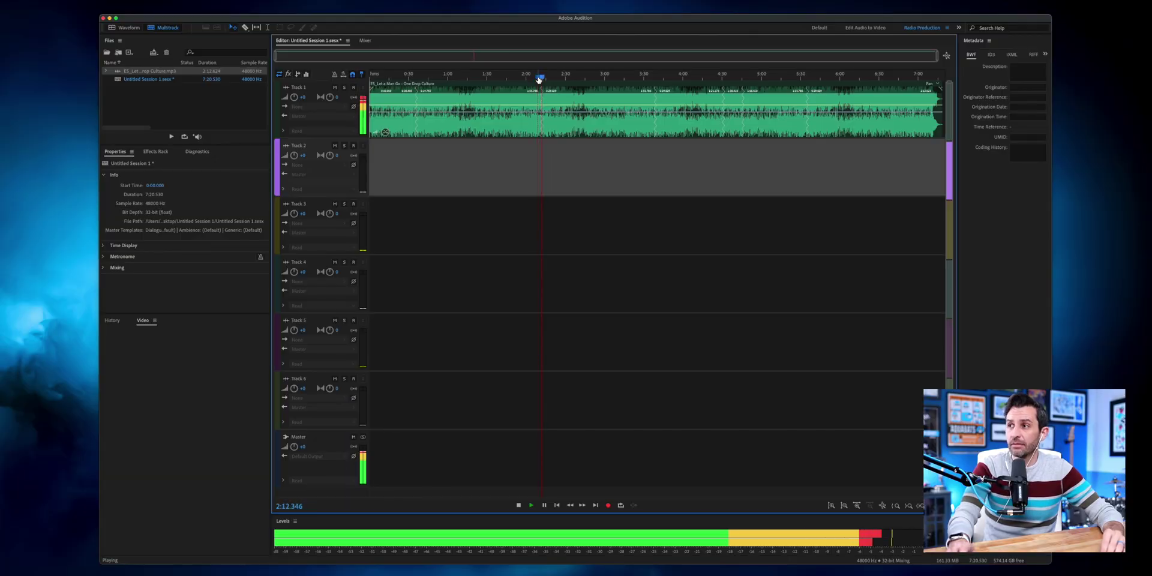
drag(538, 79, 650, 78)
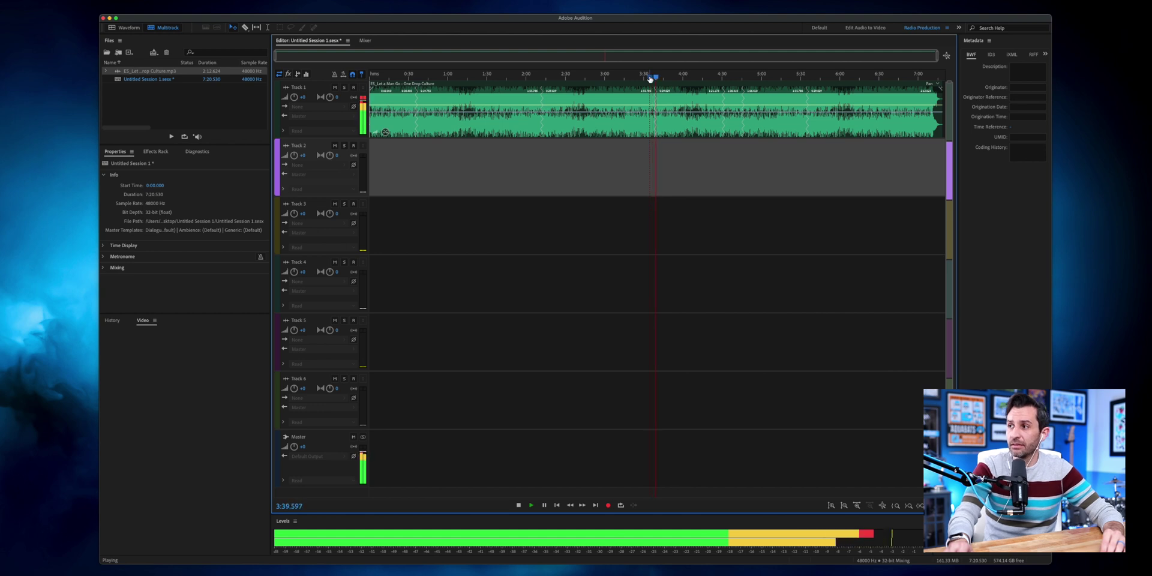
key(space)
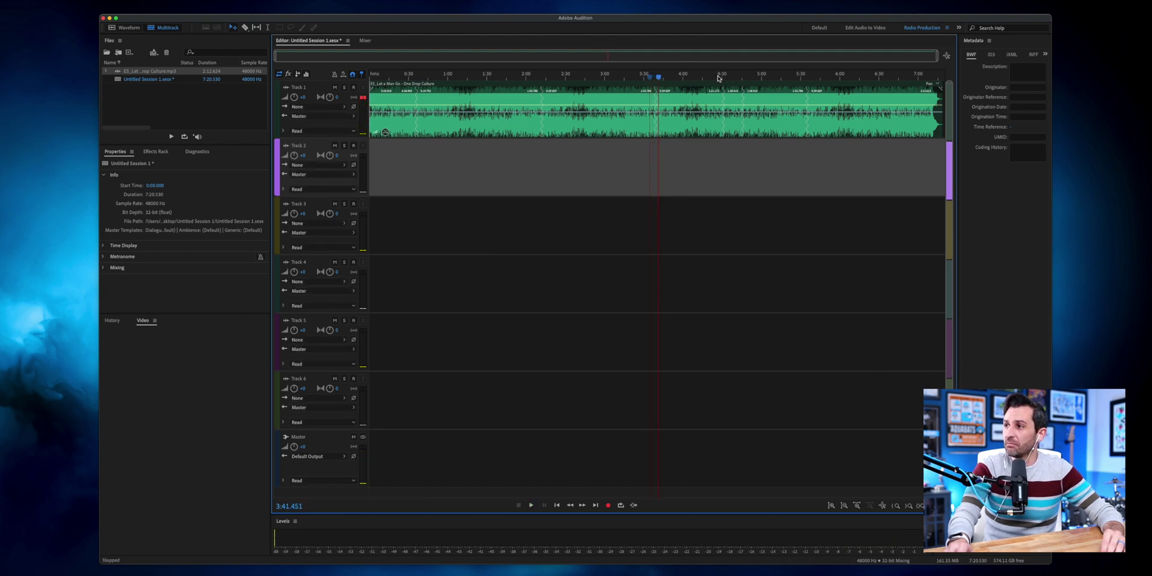
click(720, 77)
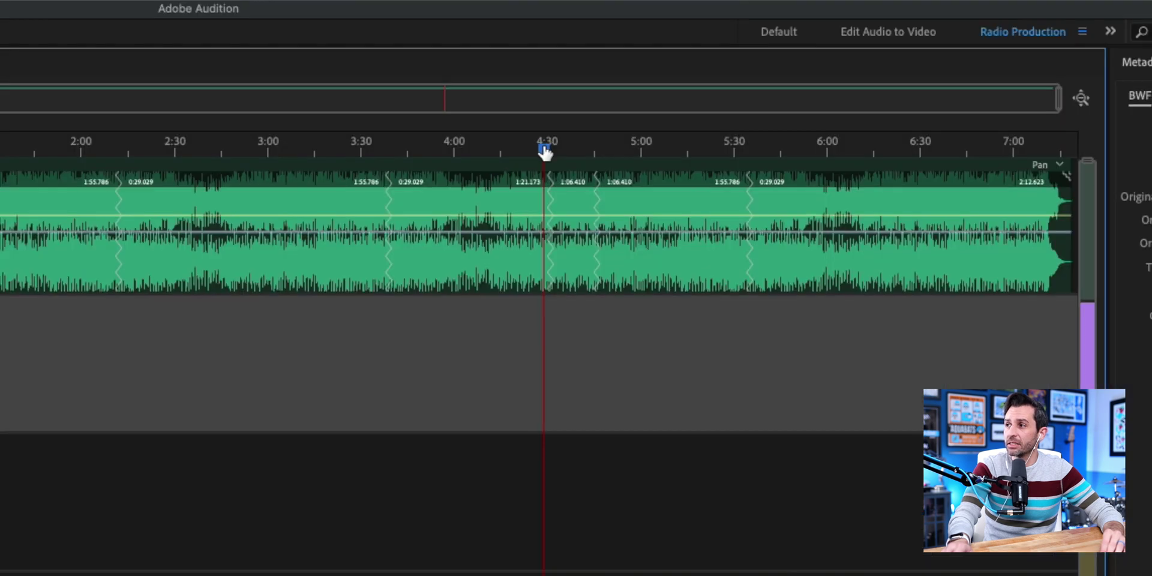
key(space)
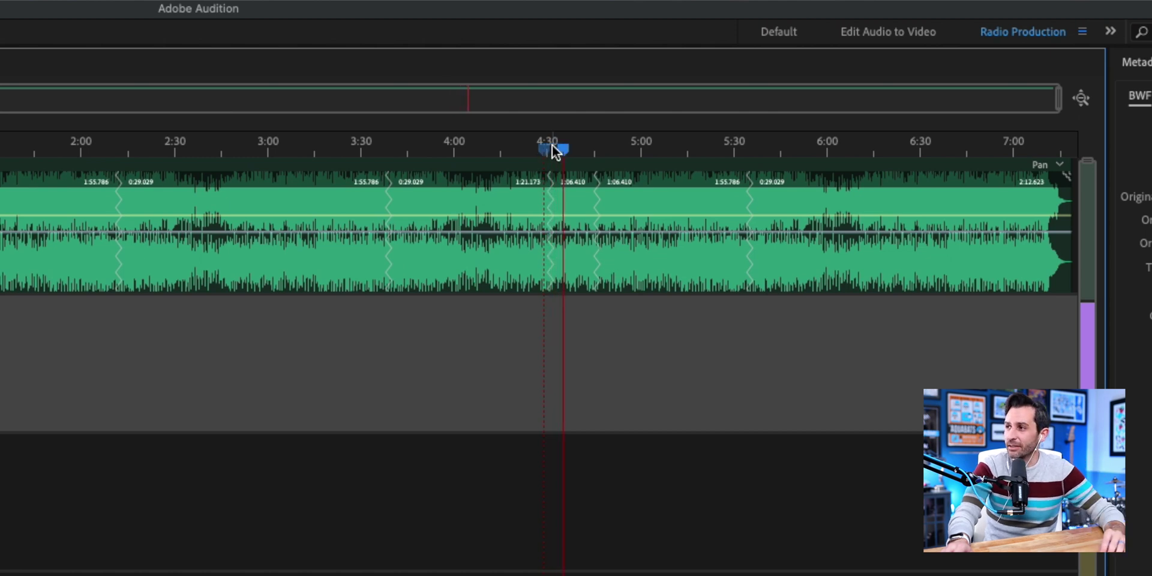
click(587, 148)
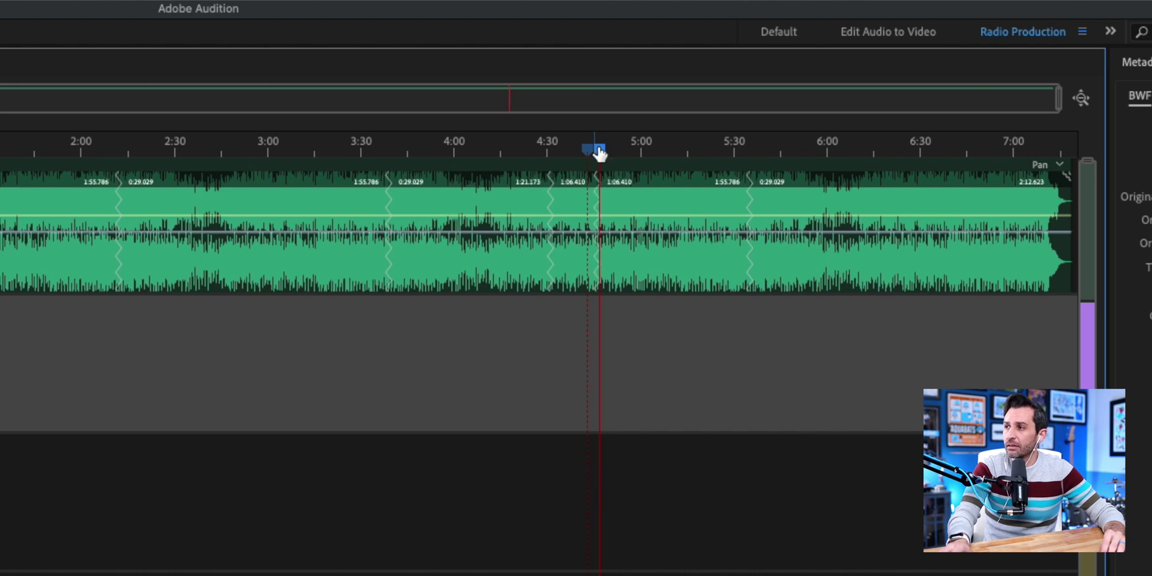
click(738, 149)
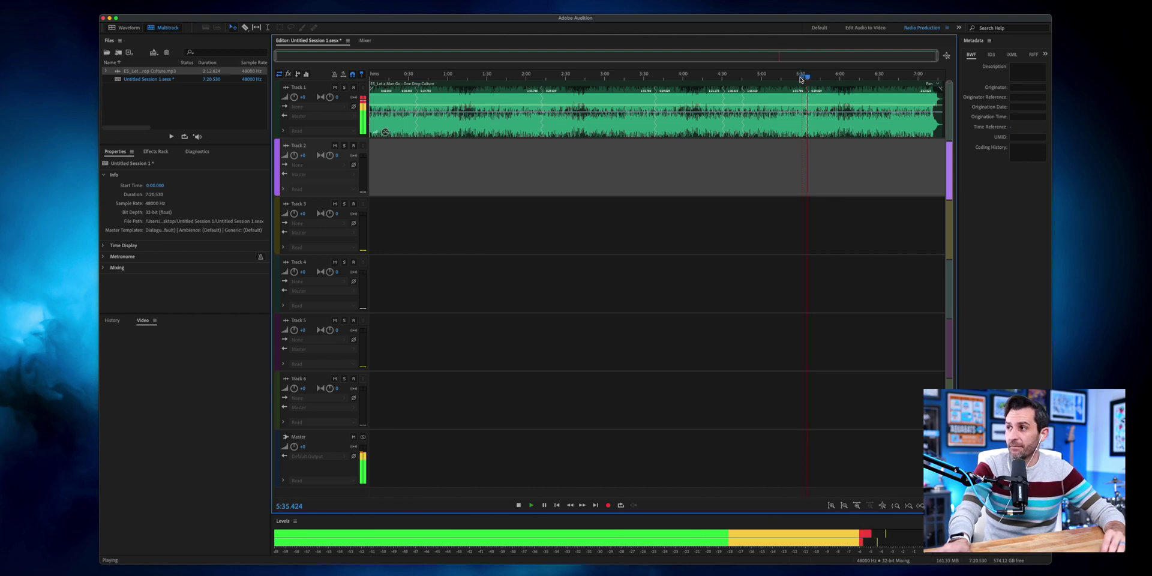
key(space)
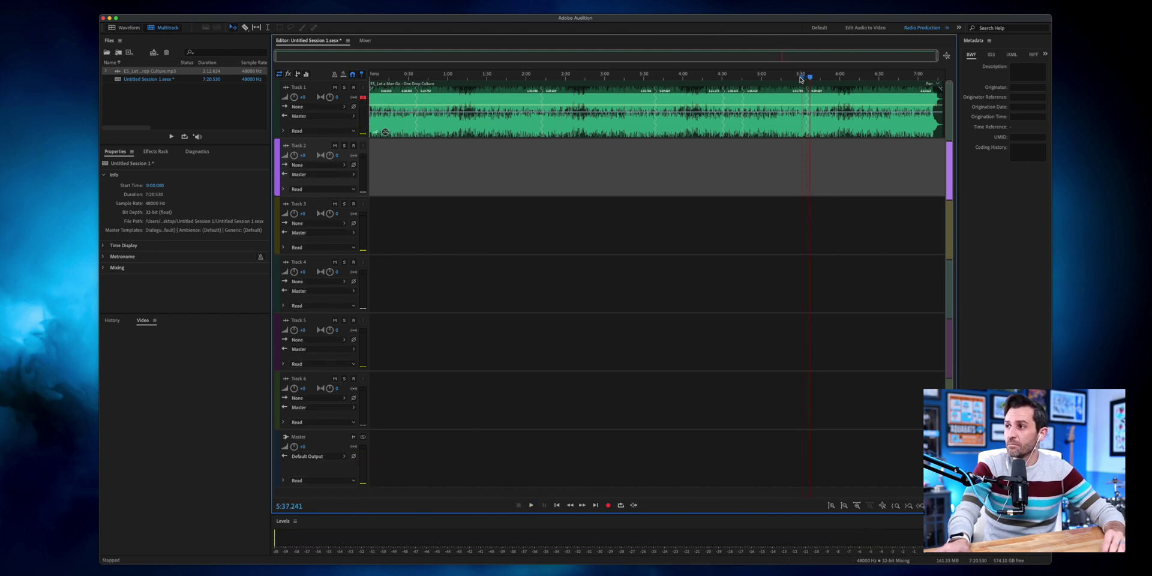
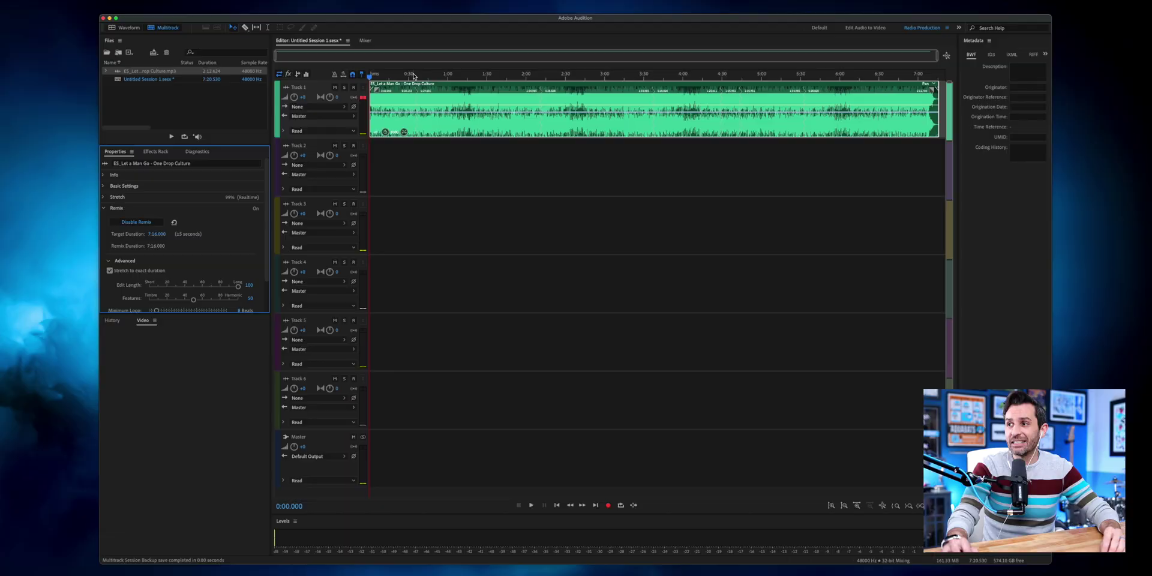
- Play the exact-duration remix around its edit points near 0:30 and 2:10
click(412, 75)
key(space)
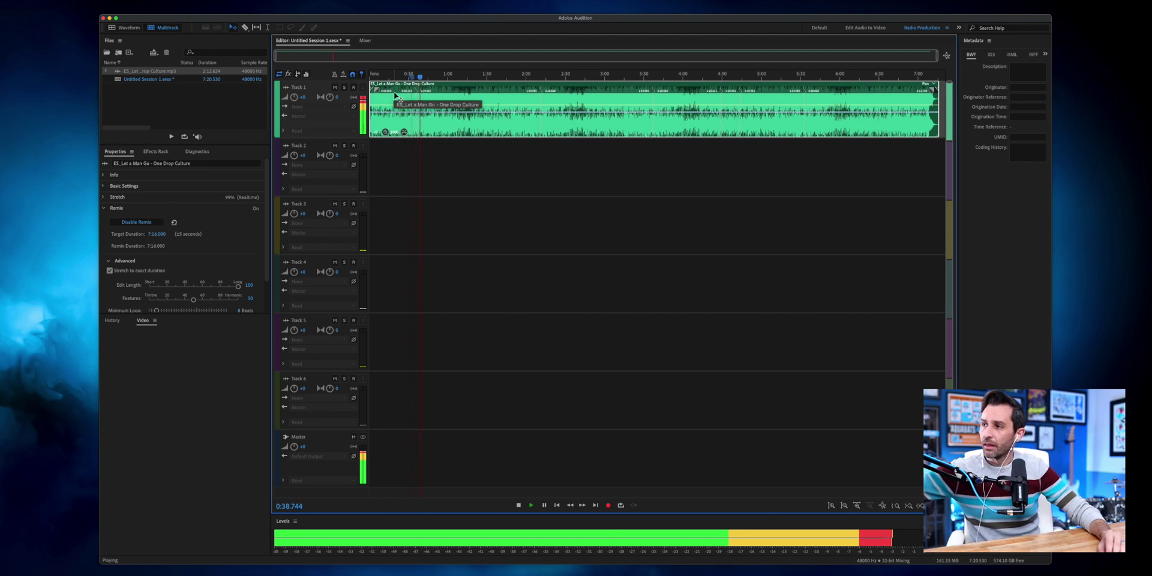
click(535, 76)
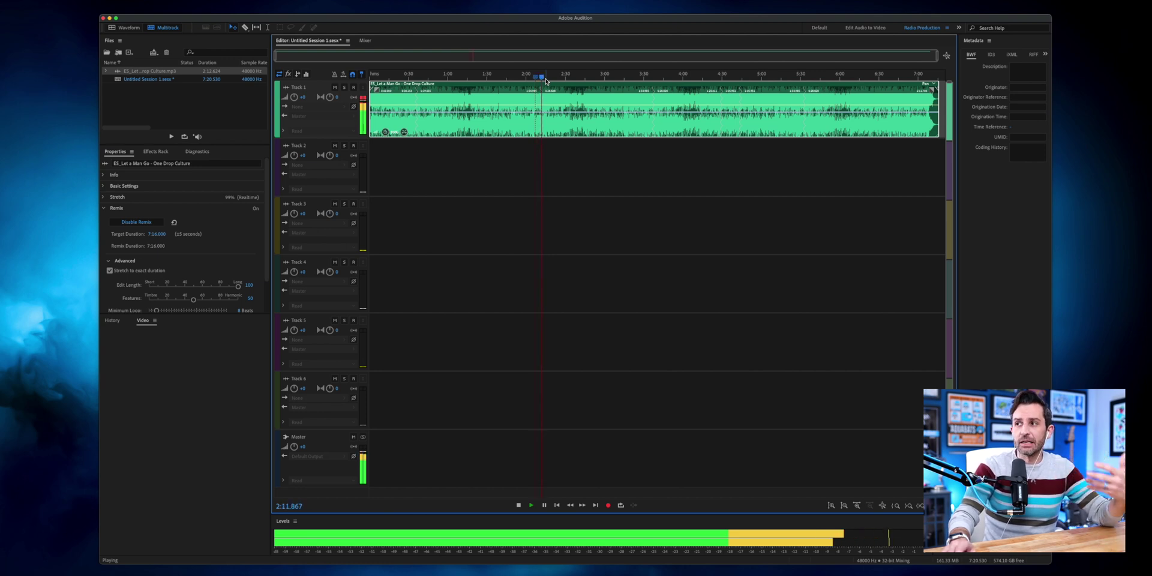
key(space)
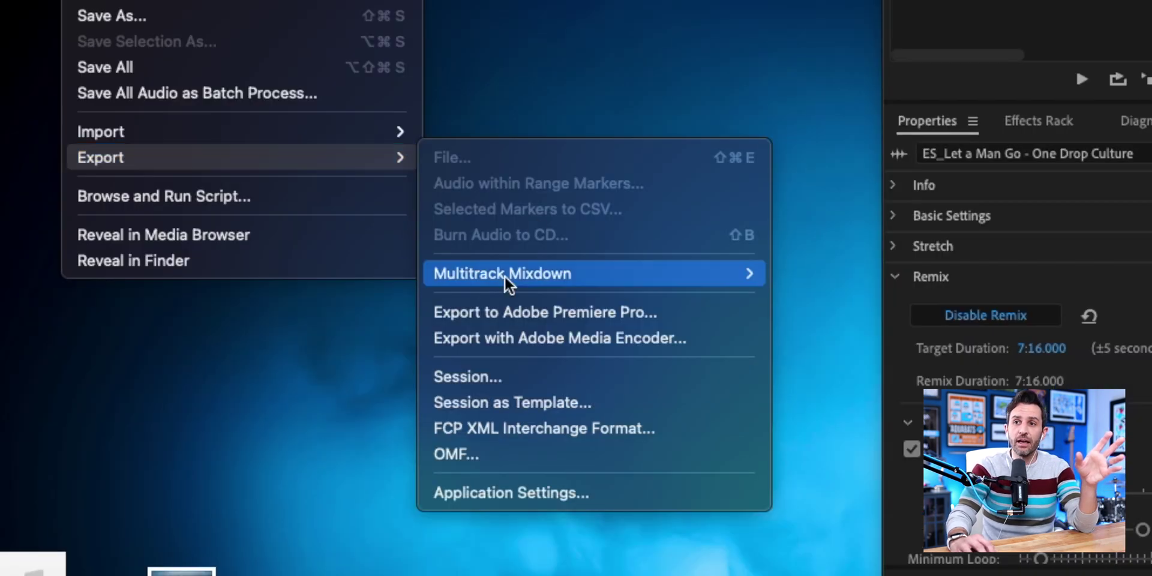
- Start a multitrack mixdown export of the entire session and review the available file formats
mouse_move(505, 276)
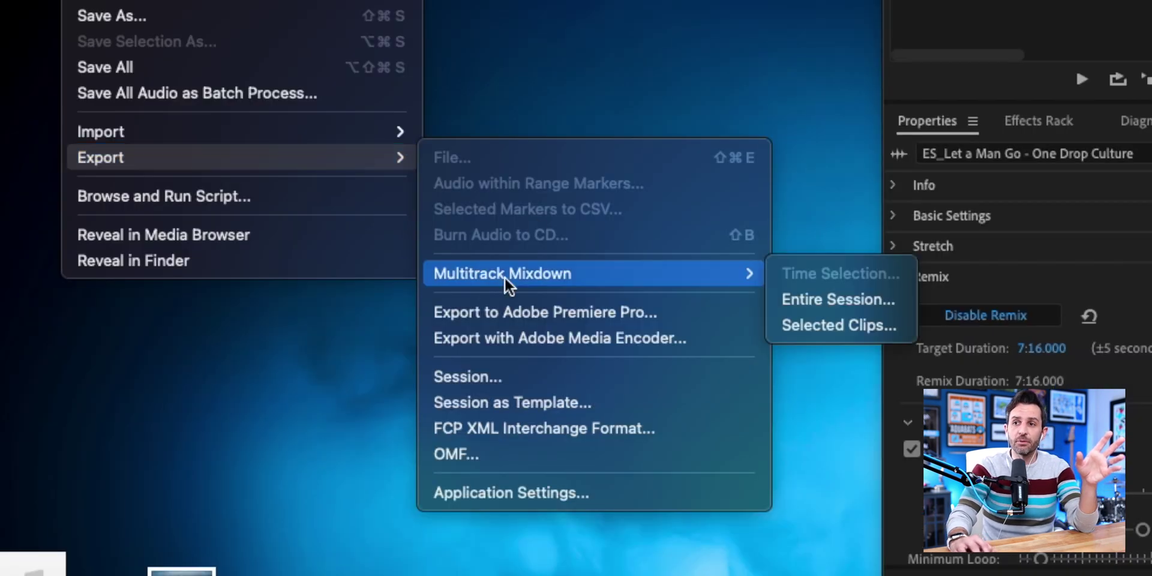
click(838, 299)
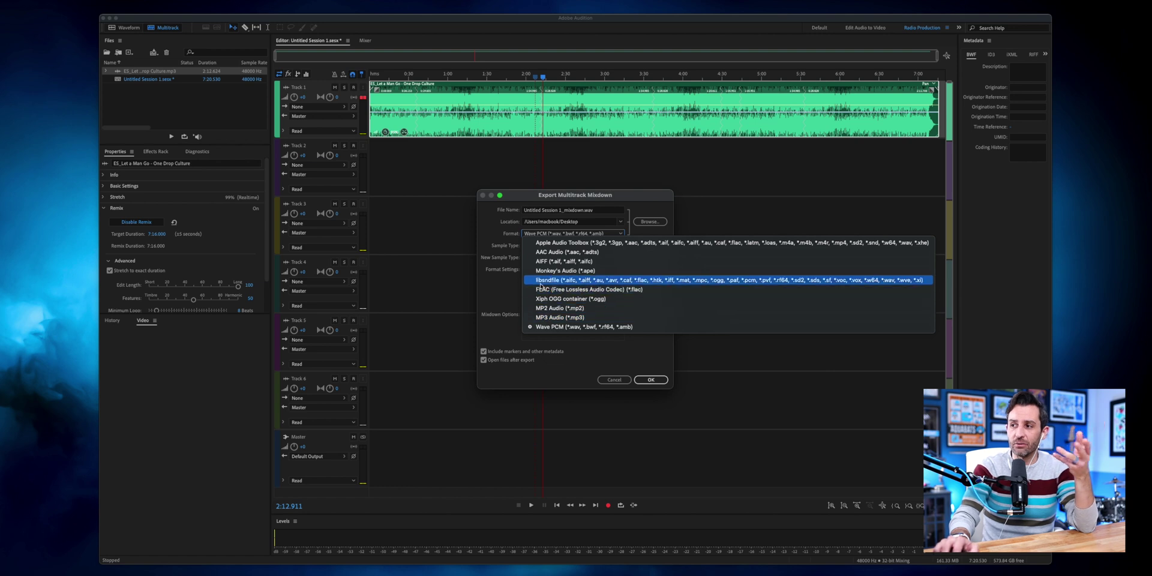
click(491, 250)
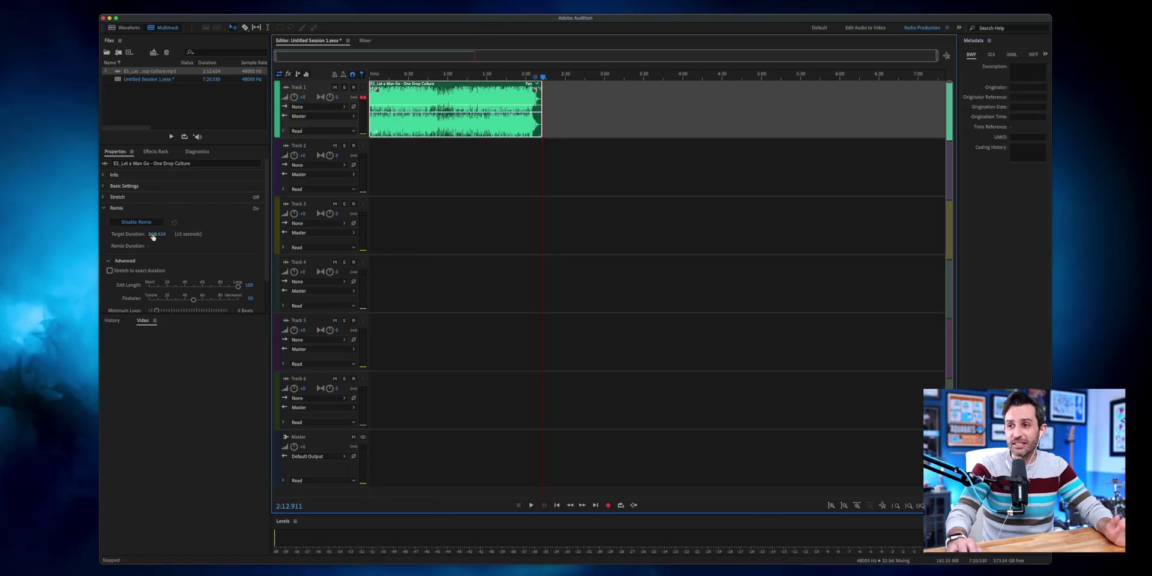
- Set the Remix target duration of the song clip to 0:25
click(152, 235)
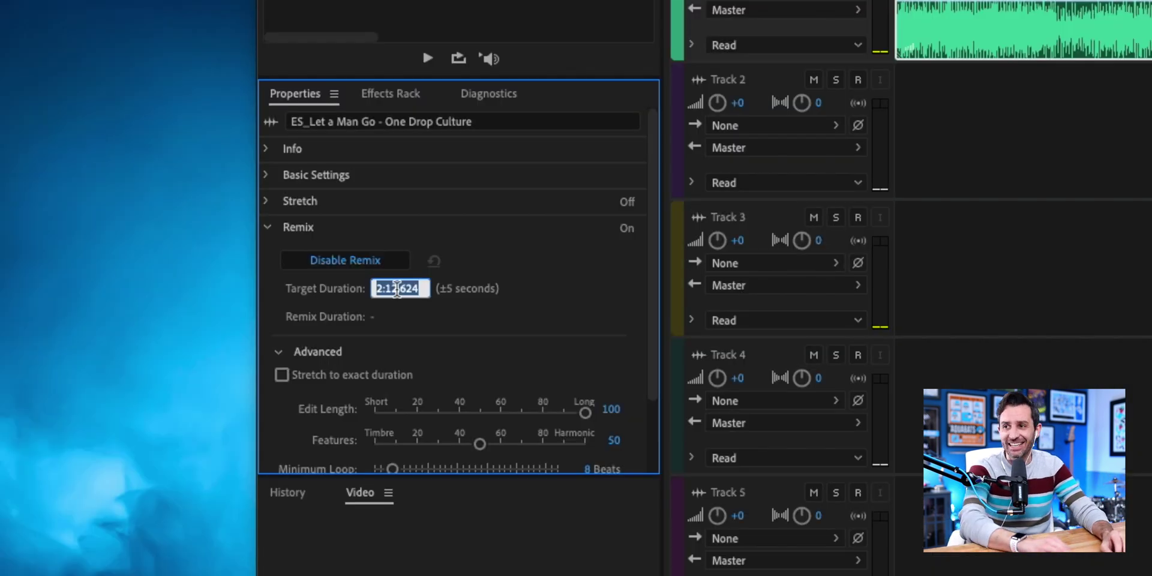
key(BackSpace)
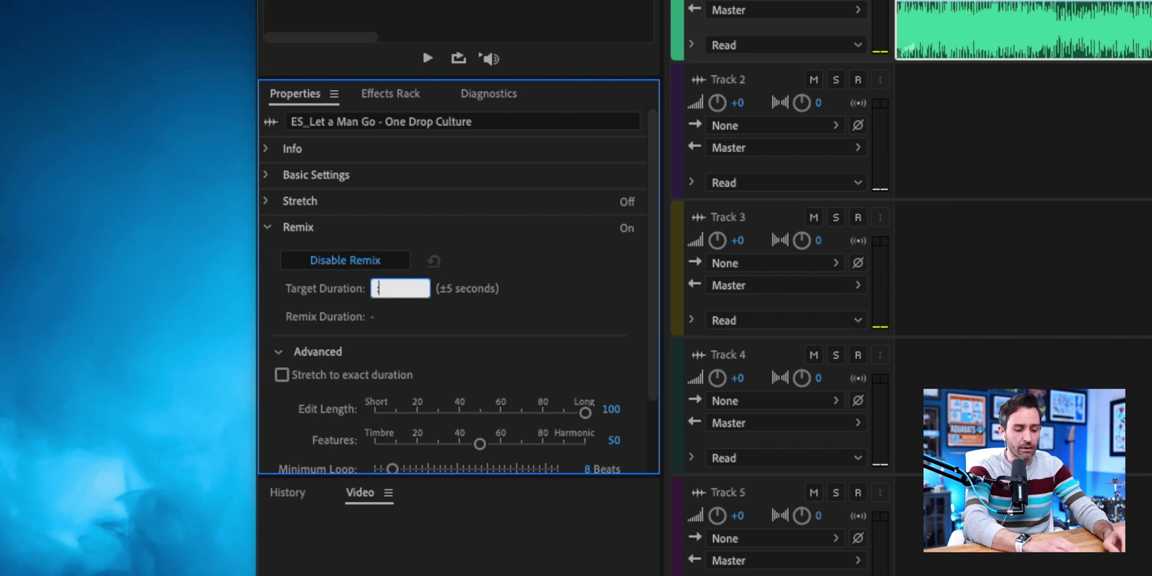
key(Return)
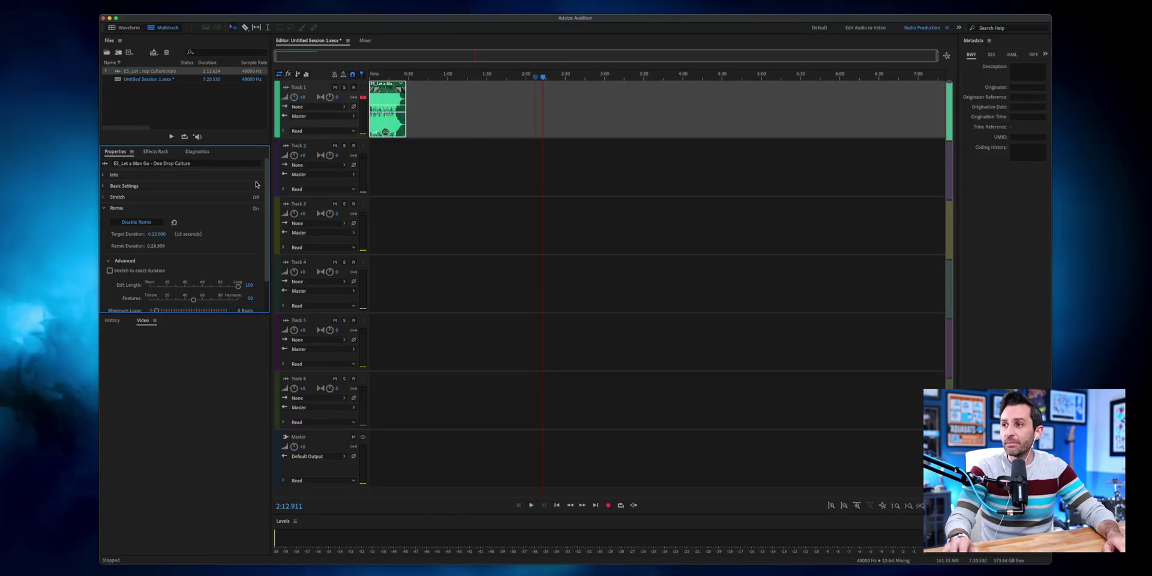
- Play the shortened remix from the beginning while inspecting its edit points up close on the timeline
drag(543, 78, 329, 75)
key(space)
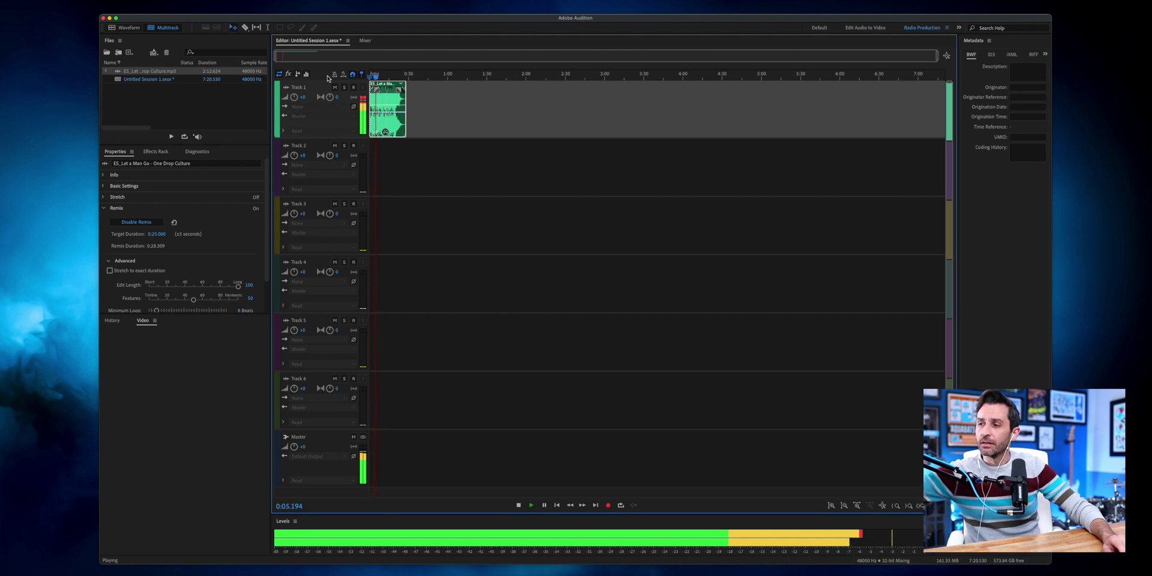
key(=)
key(=)
key(=)
key(=)
key(=)
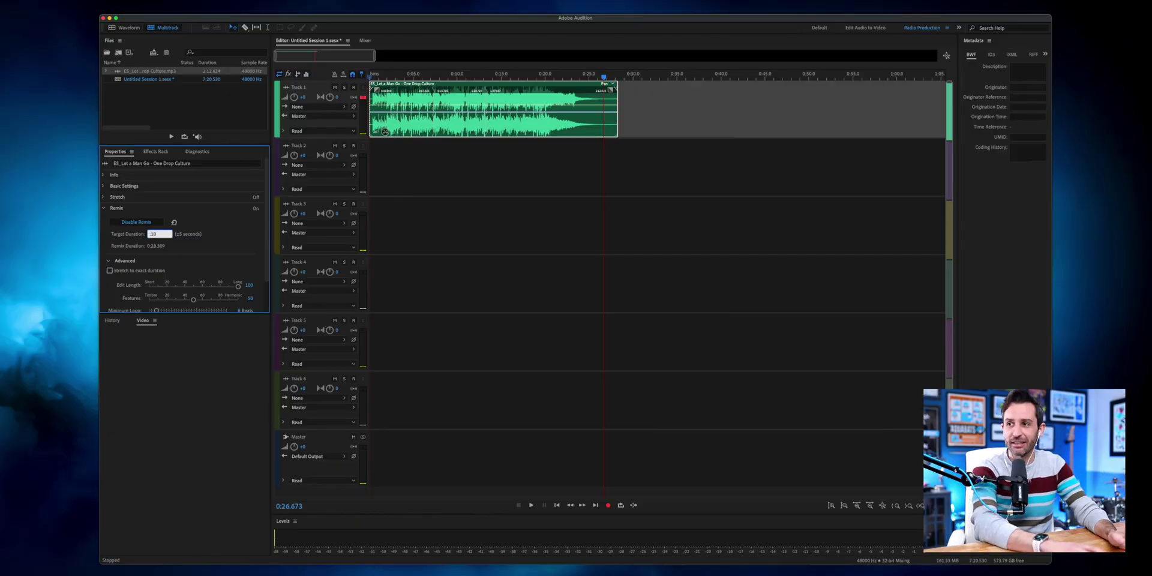
- Set the clip's Remix target duration to 10 seconds and play the result from the beginning
key(Return)
drag(598, 81, 360, 82)
key(space)
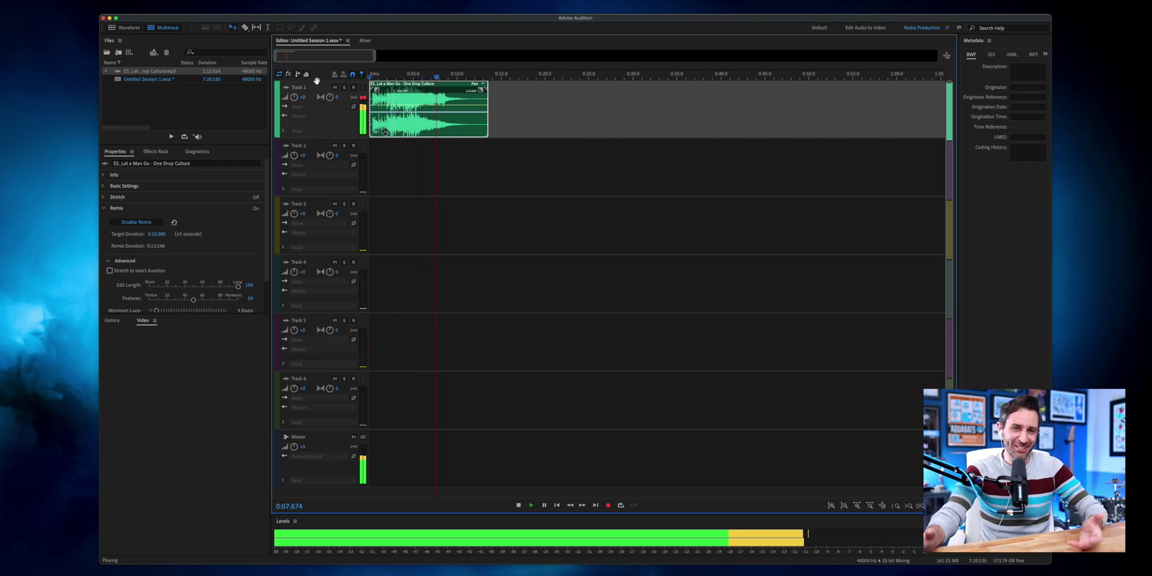
- Enable stretching to the exact duration for the remixed clip and play it from the beginning
click(110, 270)
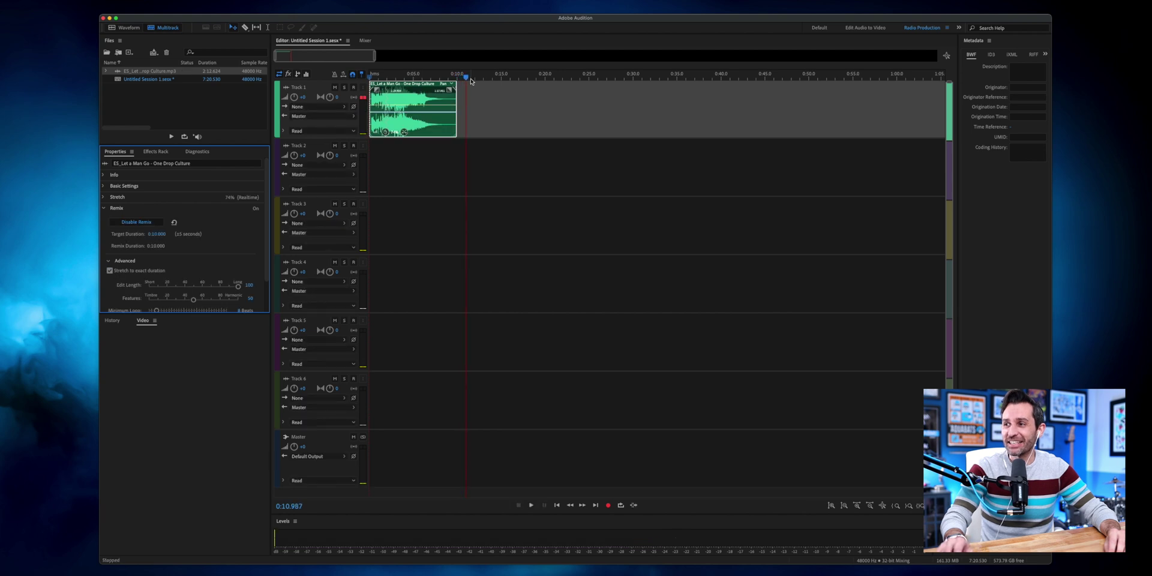
key(space)
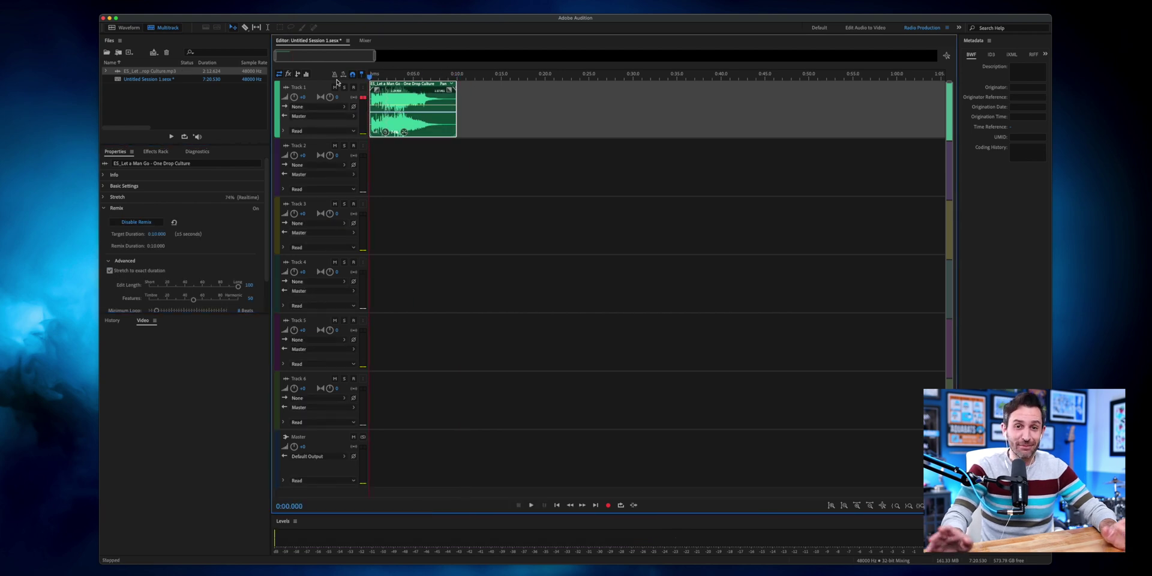
key(space)
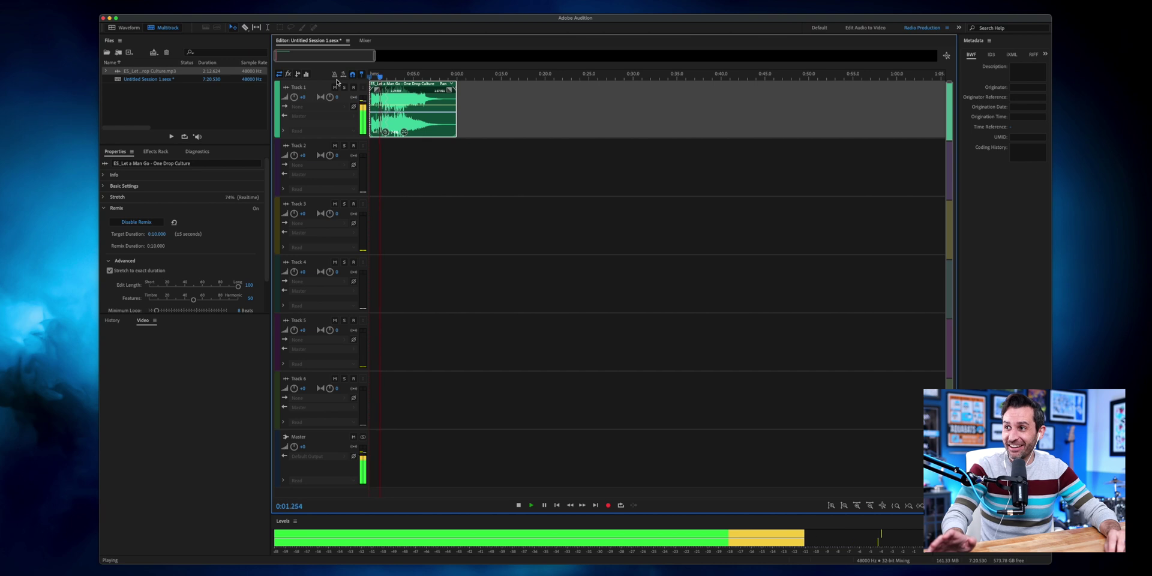